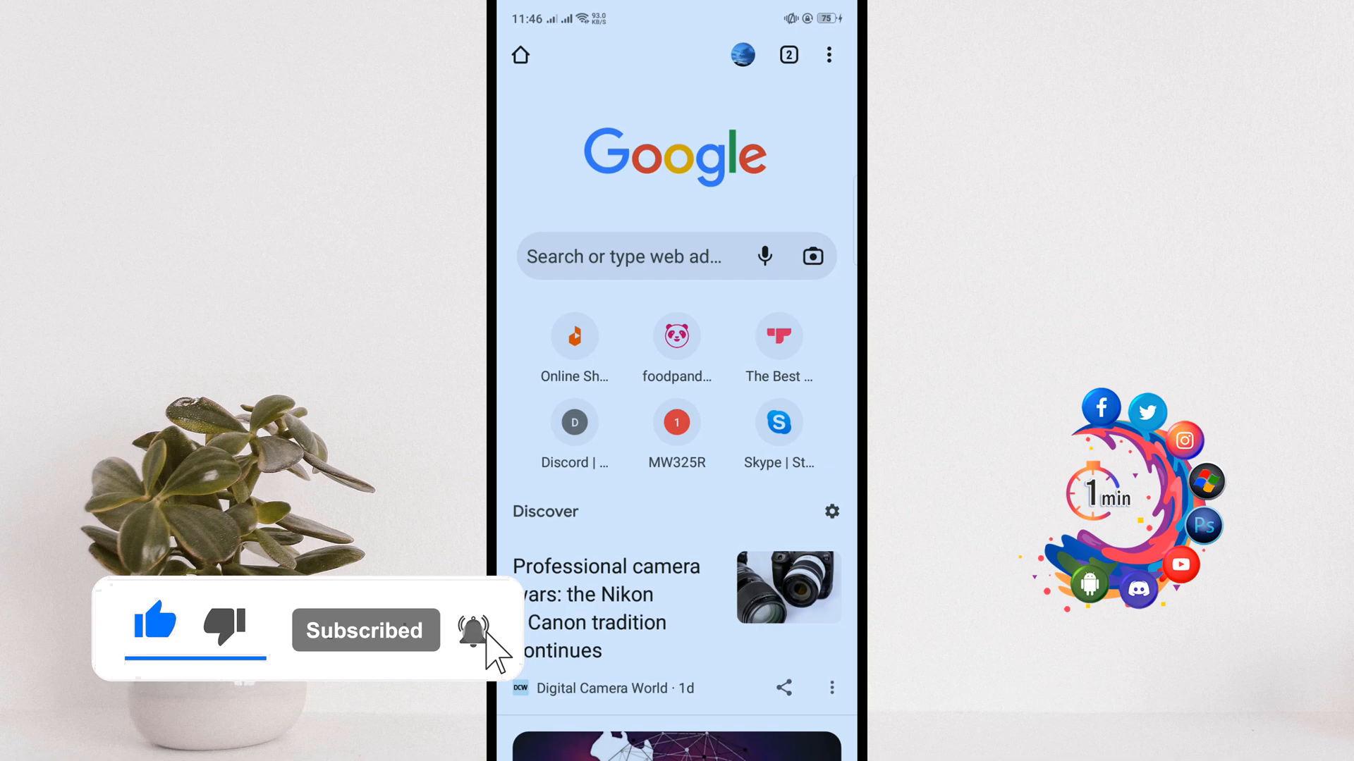
# Enter top.gg in the Chrome address bar.
pyautogui.click(624, 256)
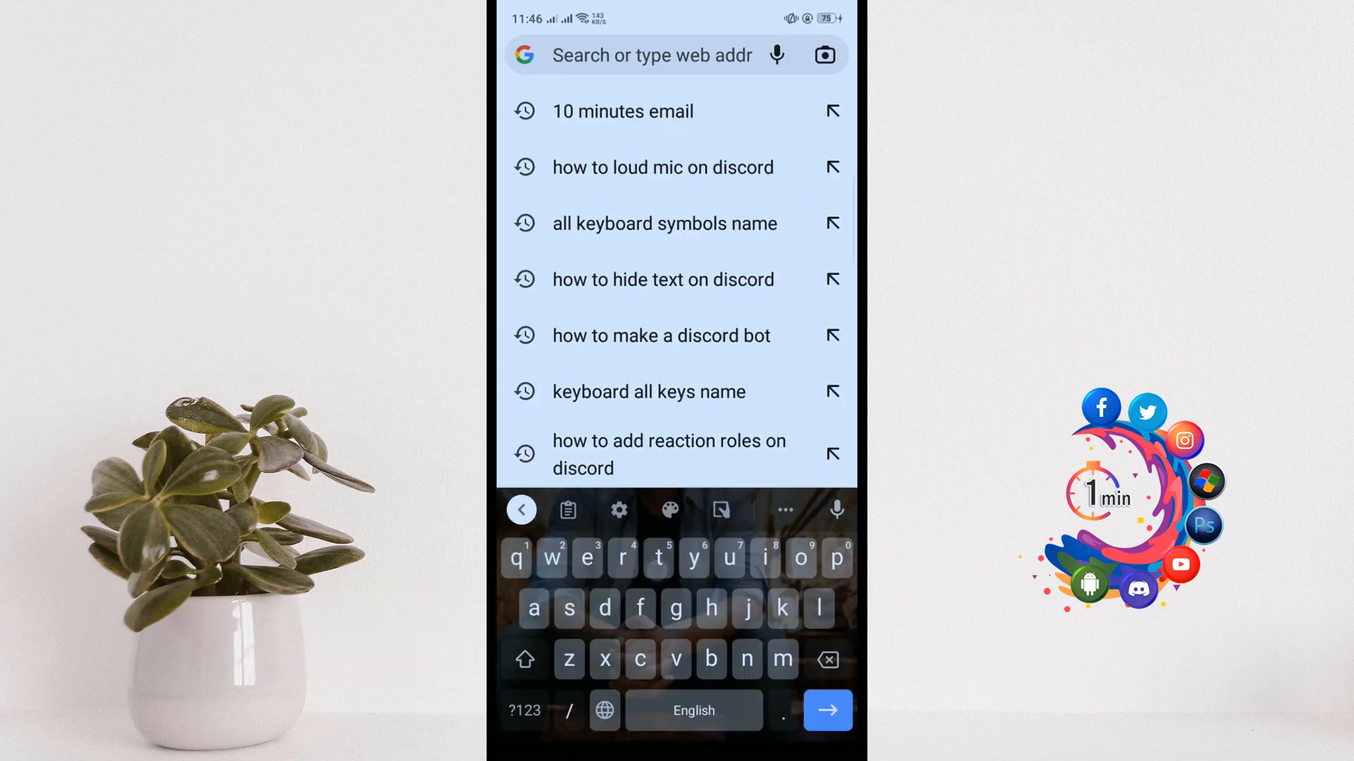
pyautogui.write('top')
# Load the top.gg site and browse its Top Bots list toward Soccer Guru.
pyautogui.press('Return')
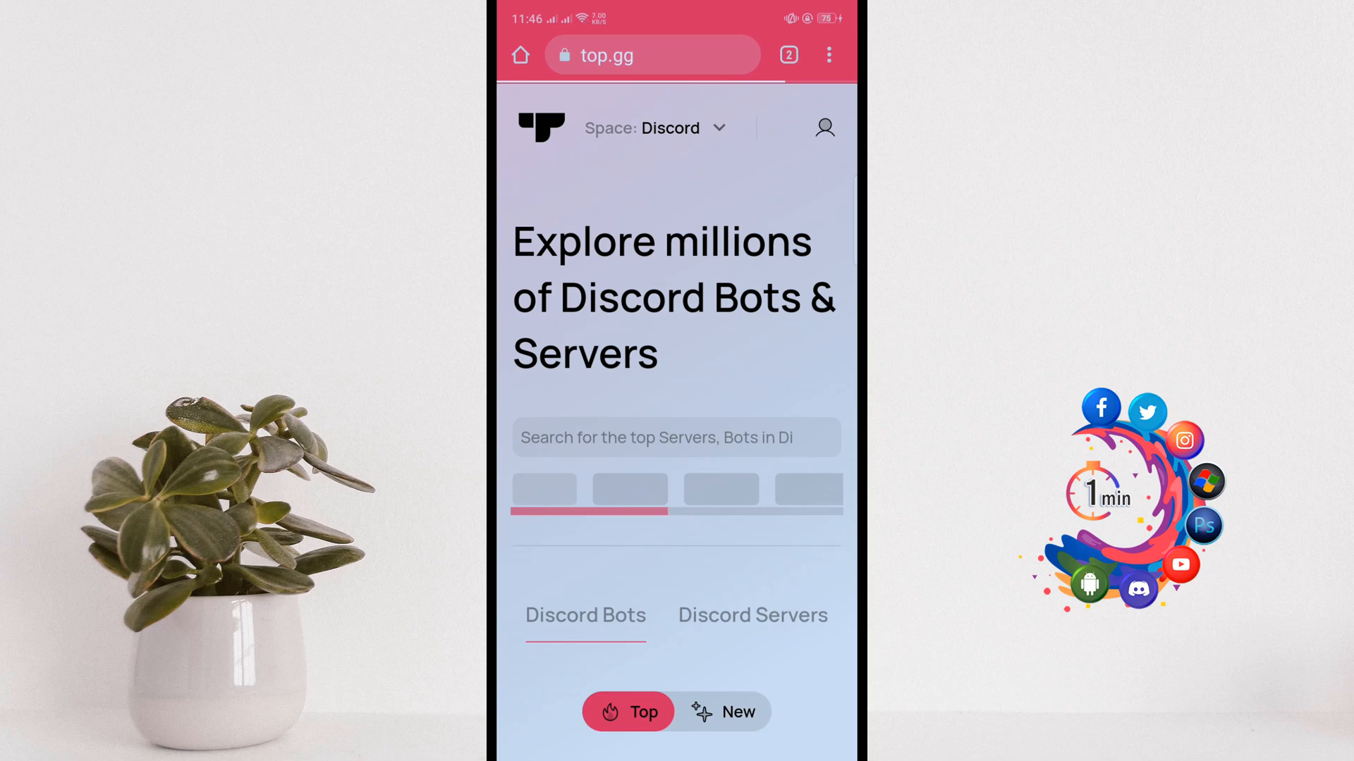
pyautogui.scroll(-10, 677, 477)
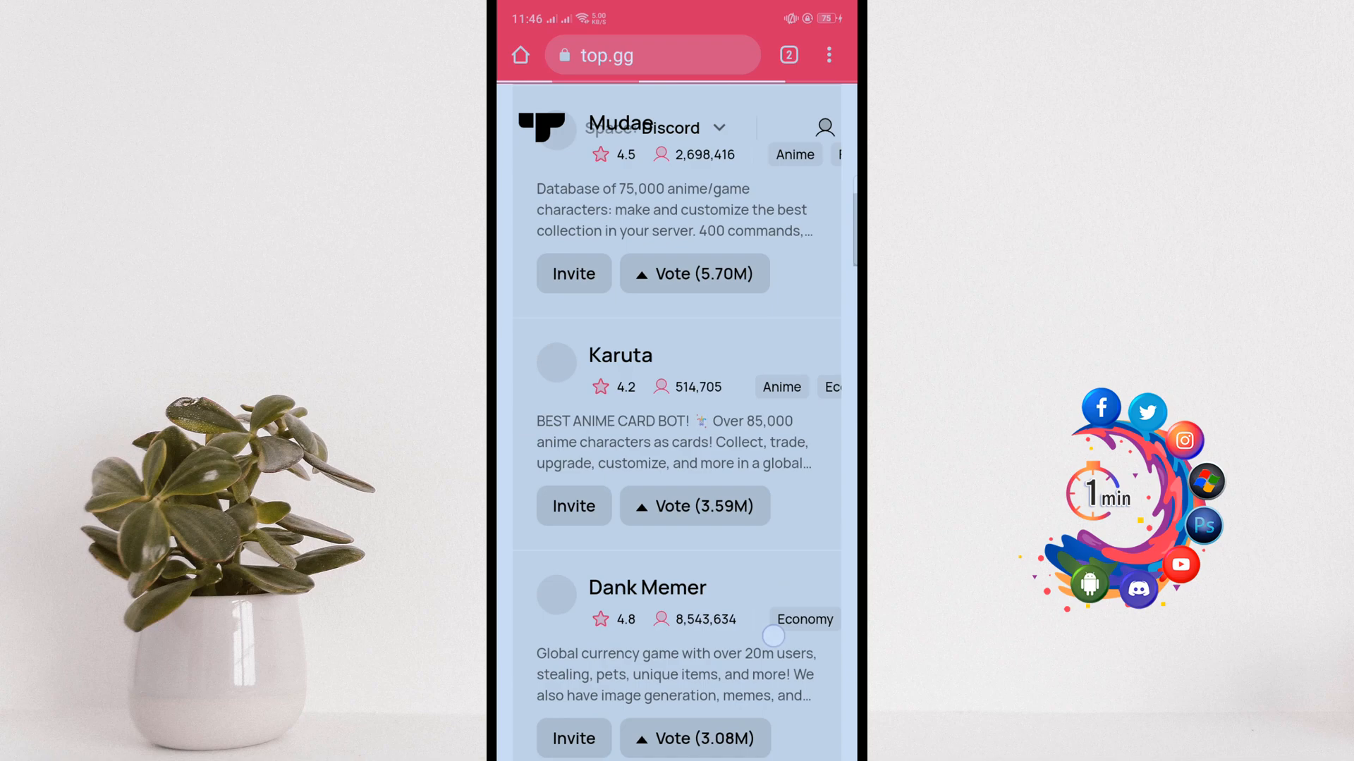
pyautogui.scroll(-8, 772, 636)
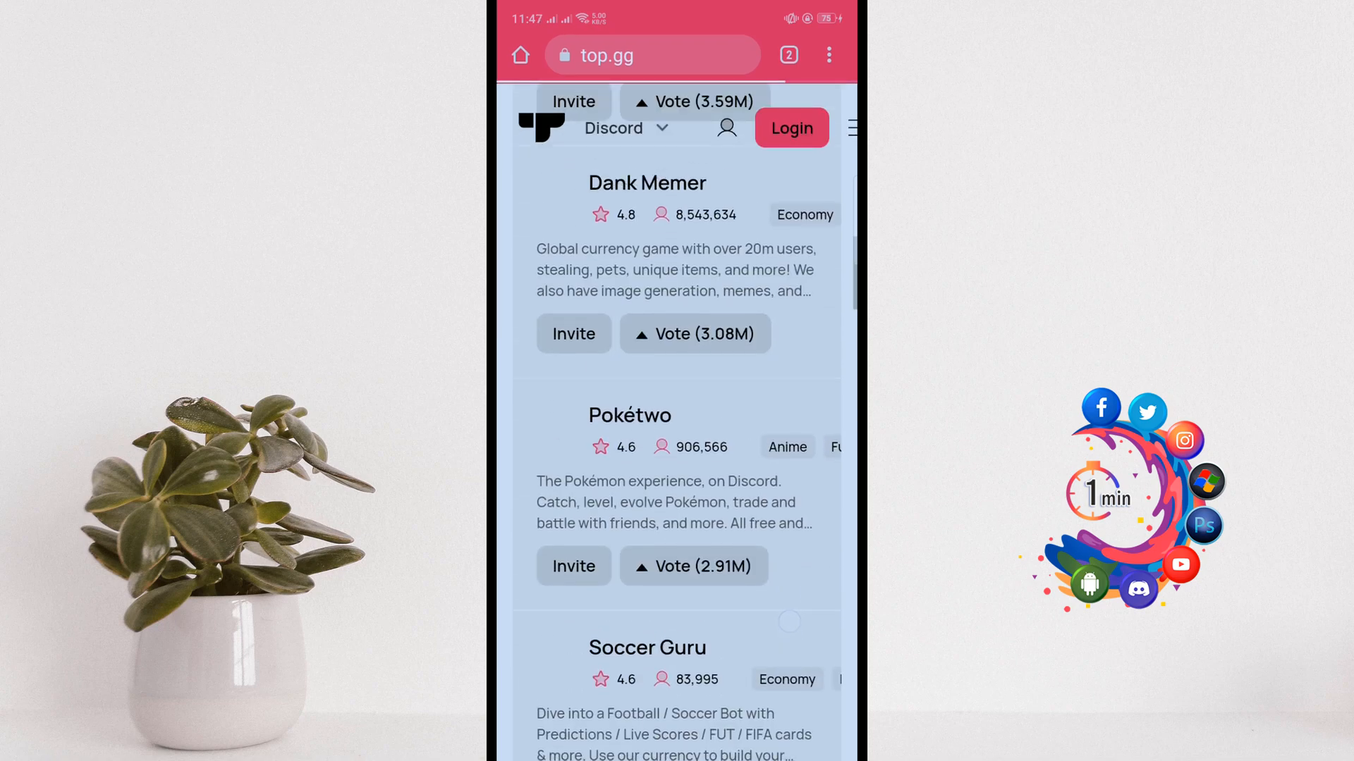
pyautogui.scroll(15, 789, 623)
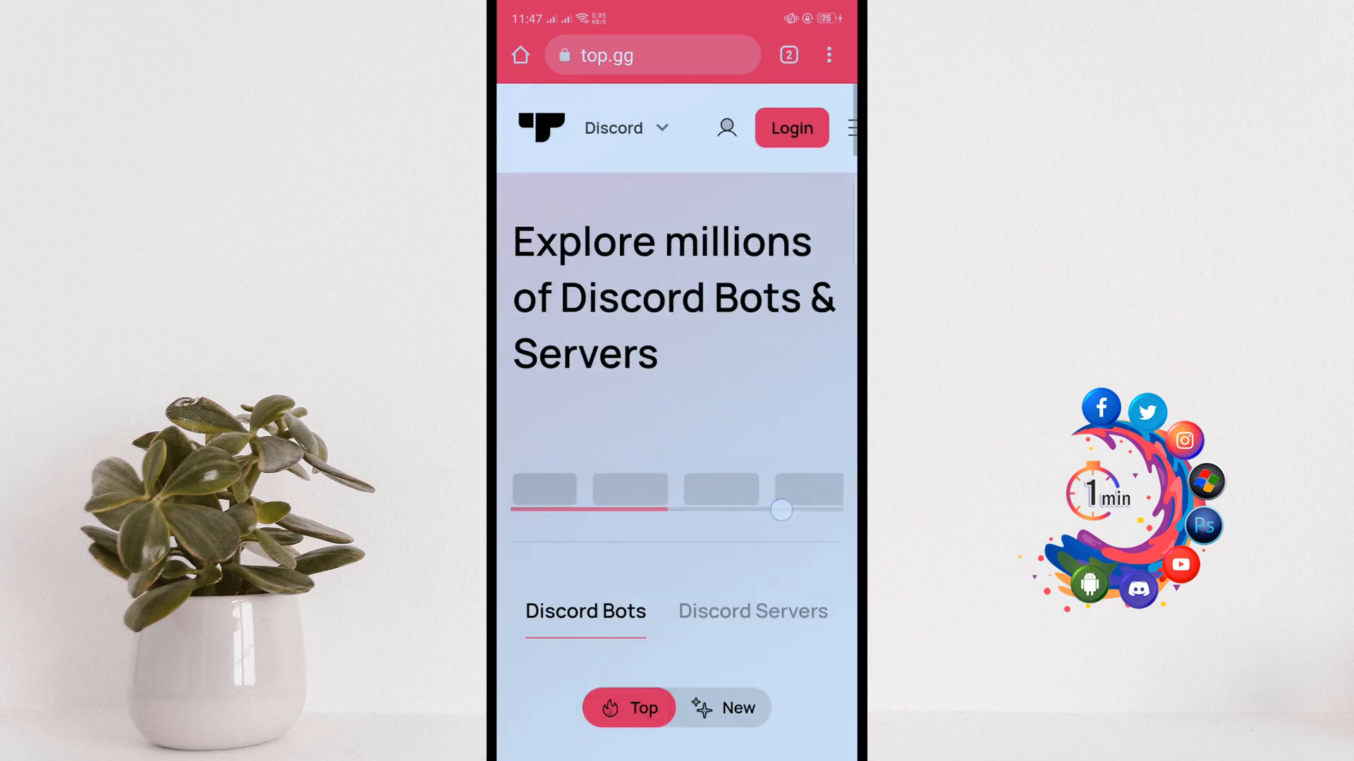
pyautogui.scroll(-2, 779, 571)
pyautogui.scroll(2, 780, 571)
pyautogui.scroll(-2, 677, 423)
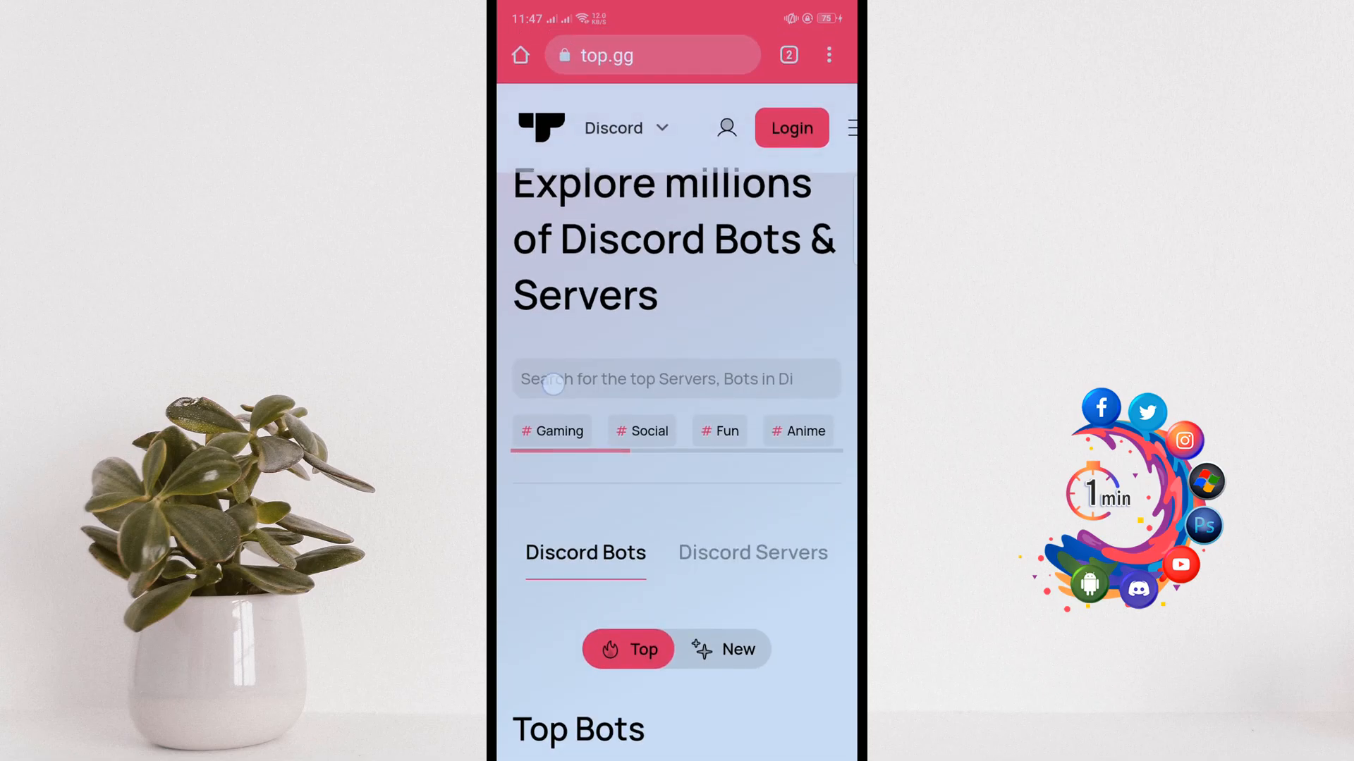
pyautogui.scroll(-2, 677, 423)
pyautogui.scroll(-12, 677, 423)
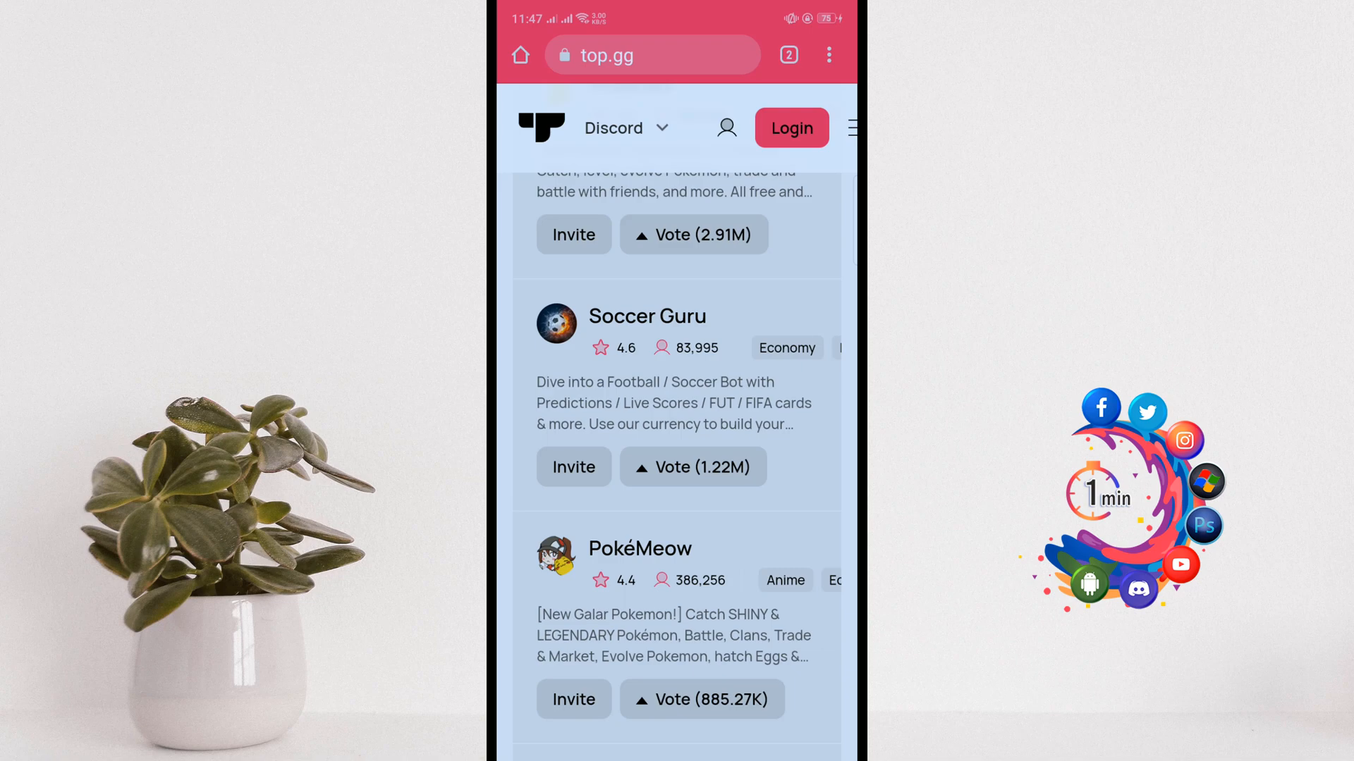
# Invite Soccer Guru and choose the Rules server as its destination.
pyautogui.click(573, 466)
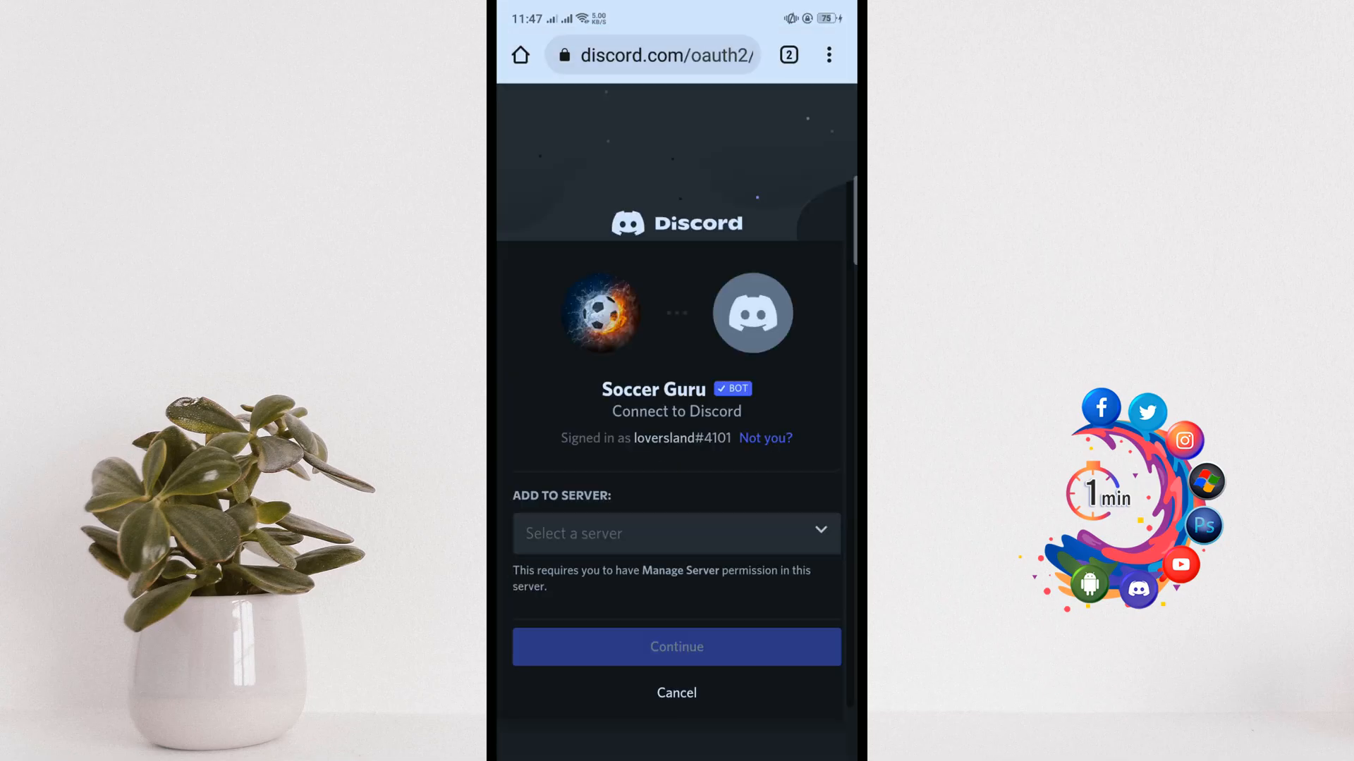
pyautogui.click(676, 534)
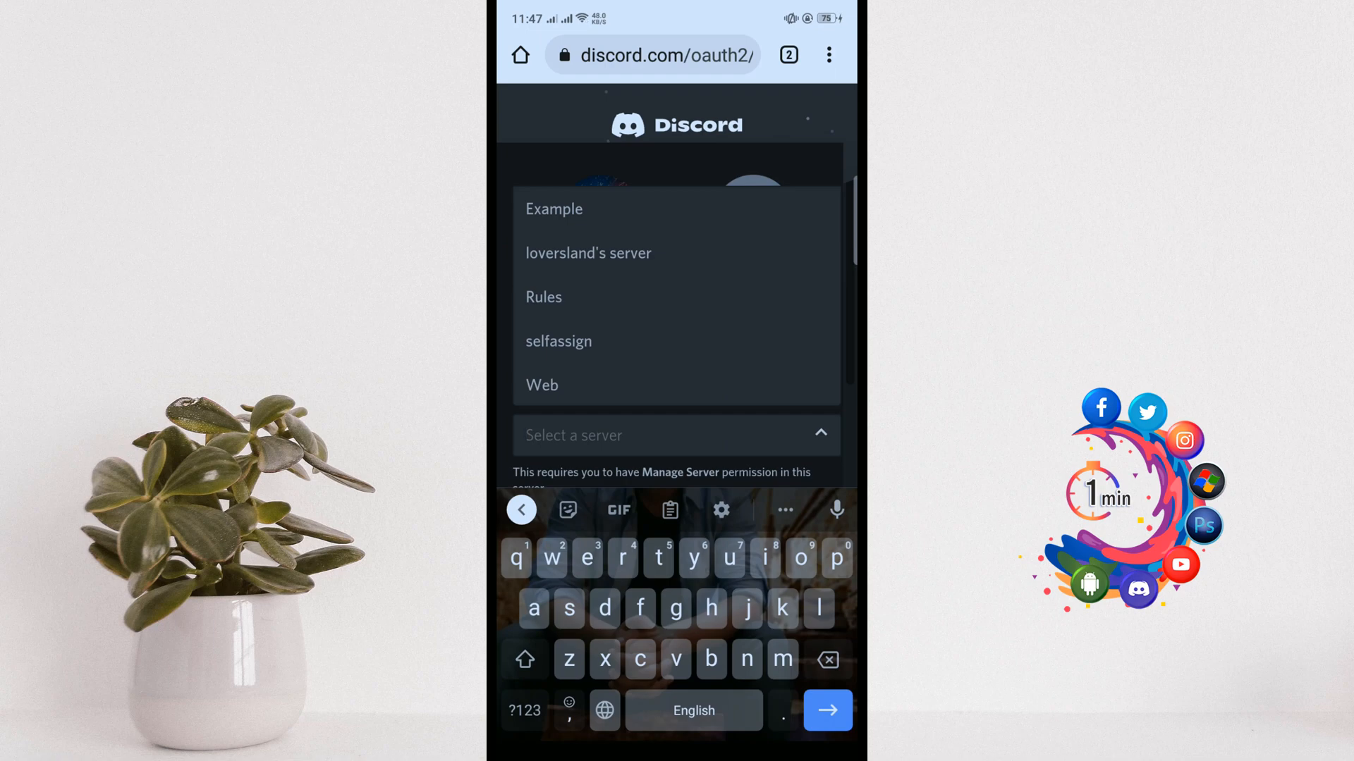
pyautogui.click(547, 302)
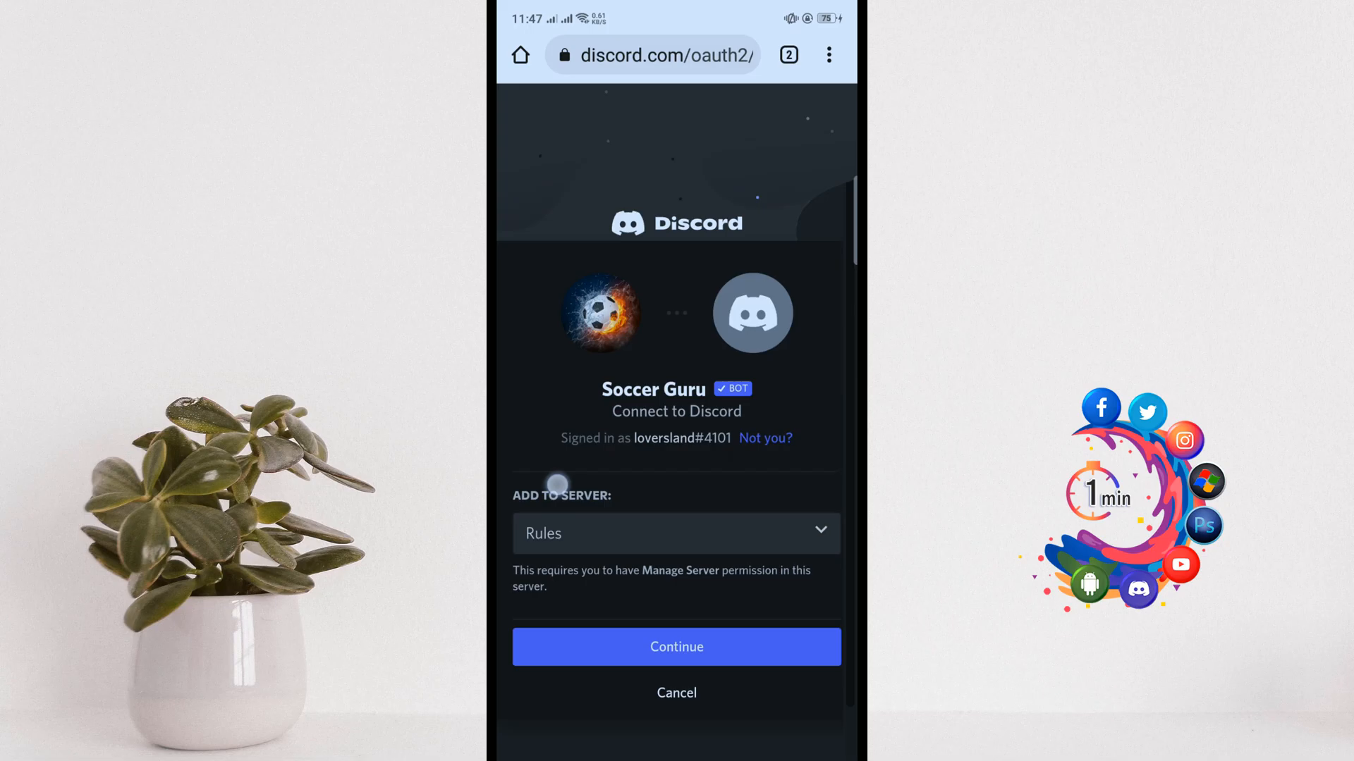
# Authorize Soccer Guru's permissions on Rules and tick the hCaptcha 'I am human' box.
pyautogui.click(755, 590)
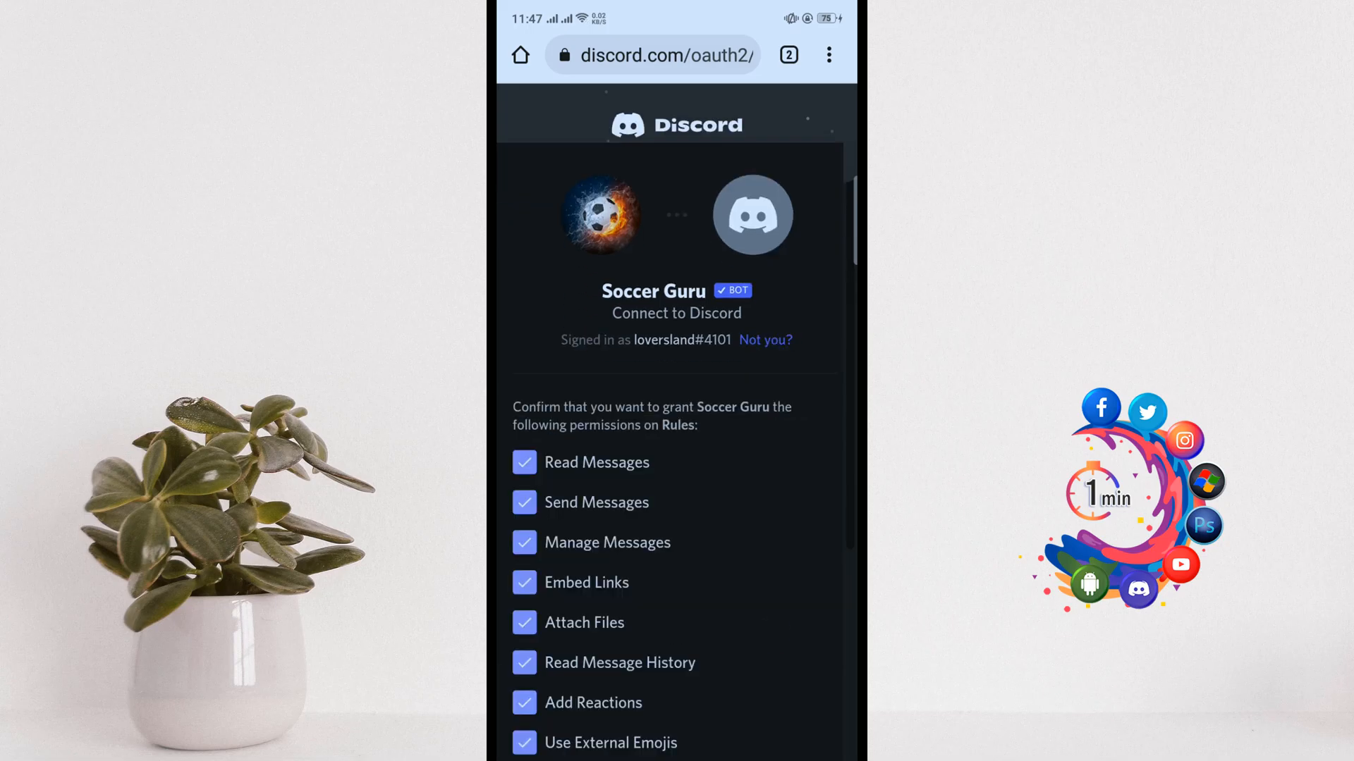
pyautogui.scroll(-5, 676, 476)
pyautogui.click(735, 689)
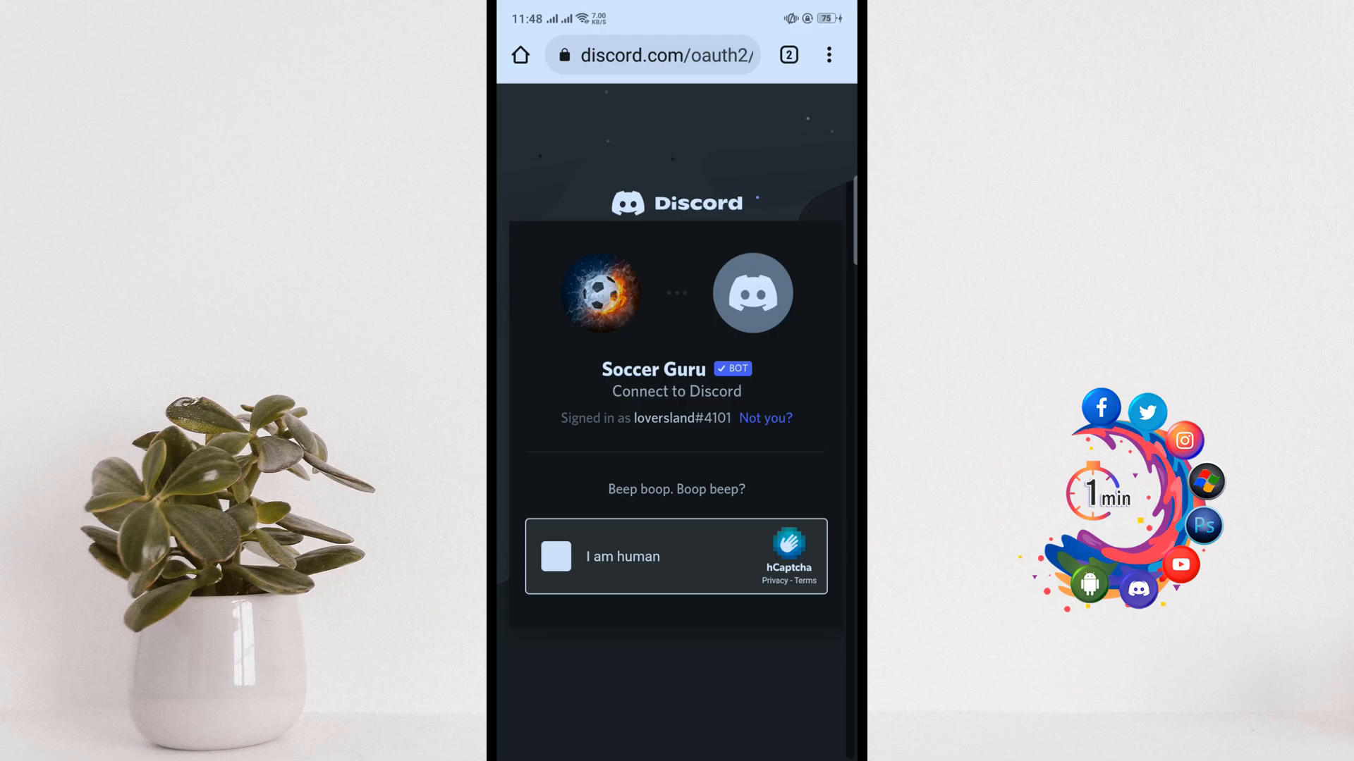
pyautogui.click(556, 557)
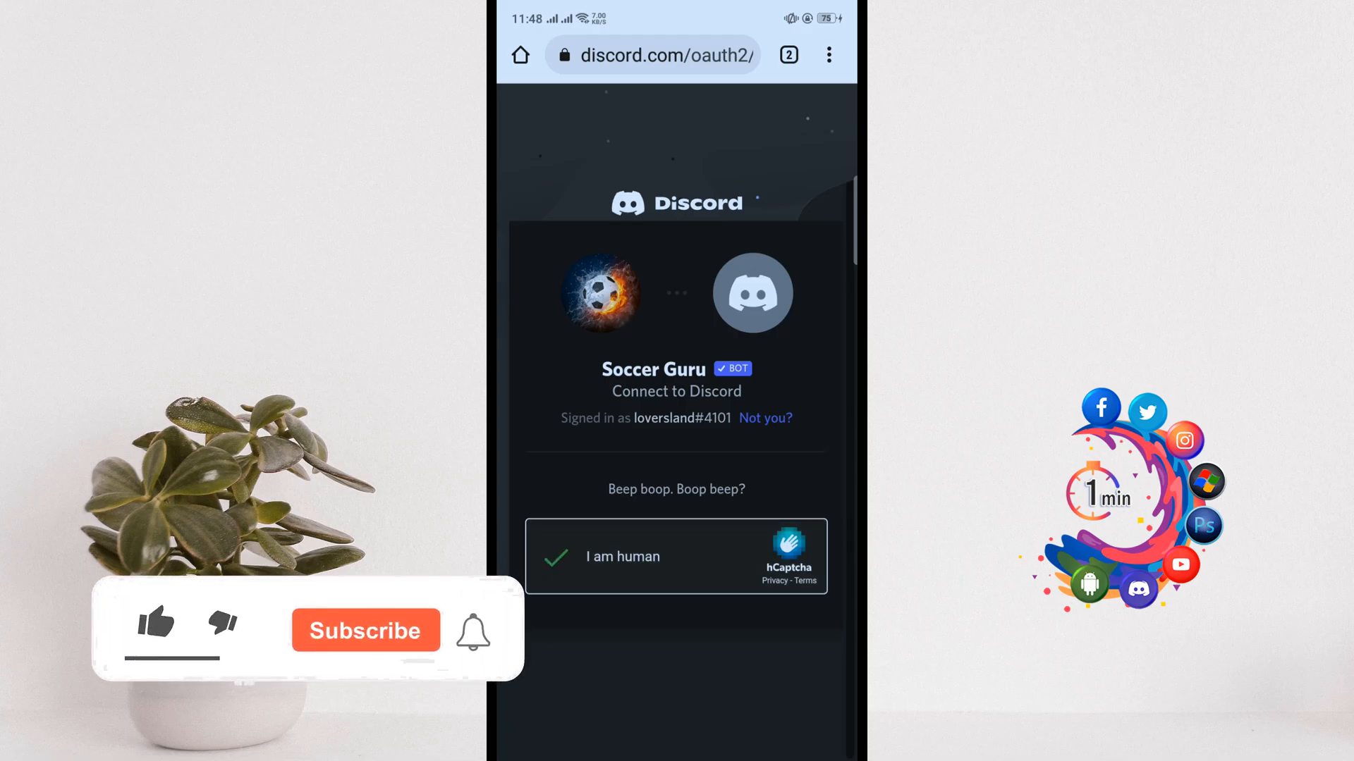